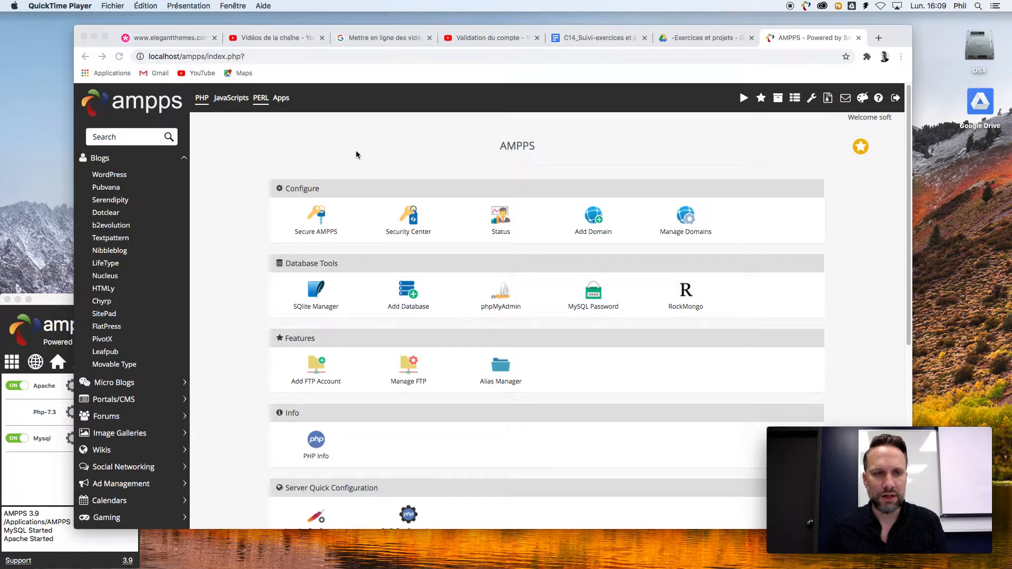
Open the WordPress page in AMPPS and display its list of current installations
click(54, 308)
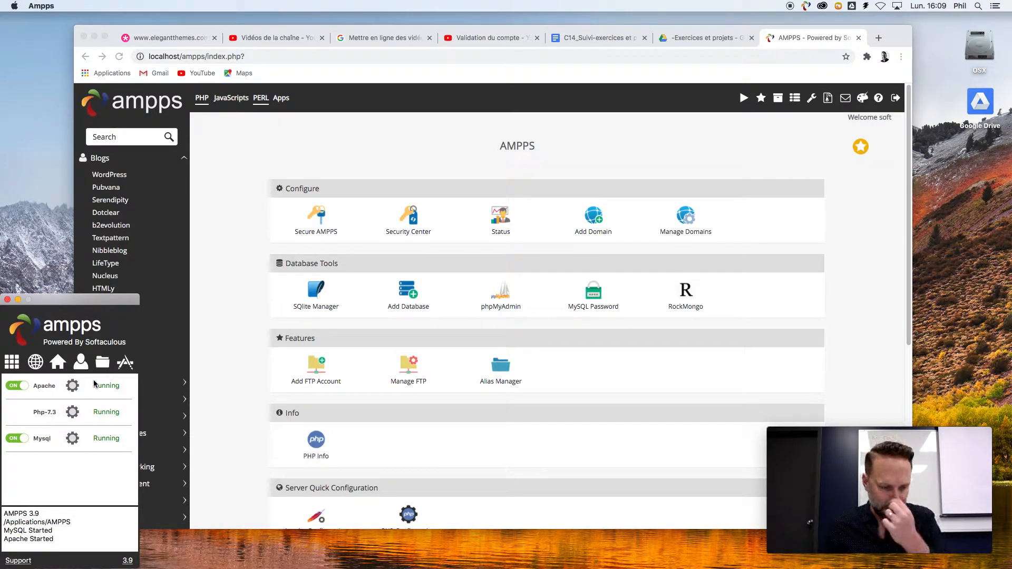
click(287, 161)
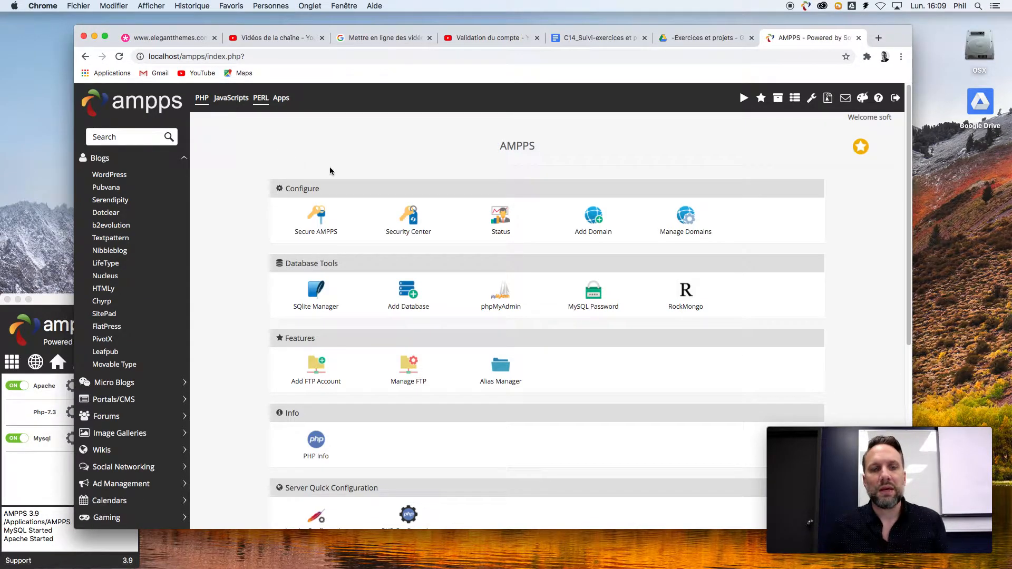
click(120, 175)
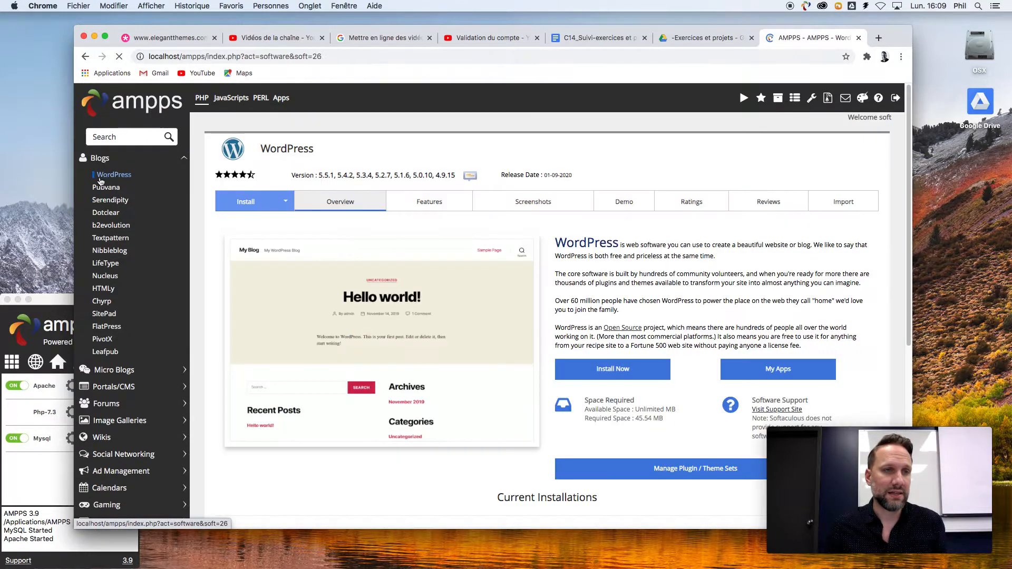
scroll(542, 301, down, 5)
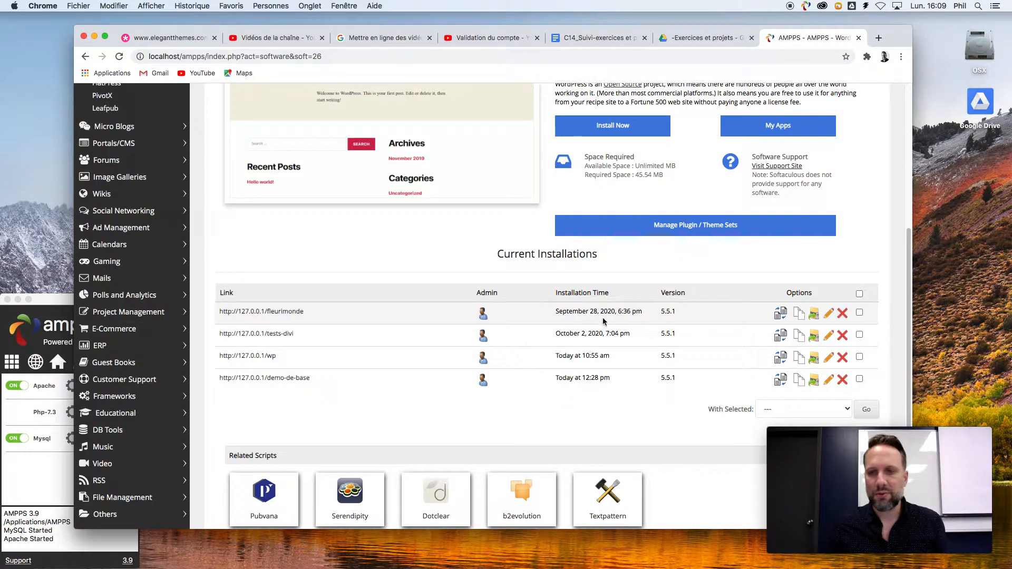
Review the backup options of the fleurimonde installation, and return to the installations list
click(814, 315)
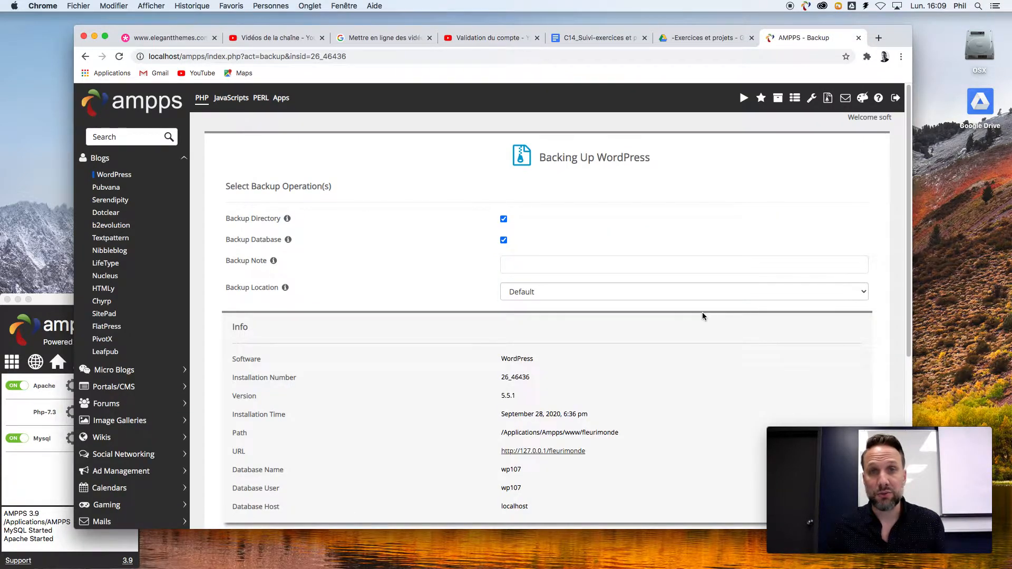
scroll(700, 311, down, 3)
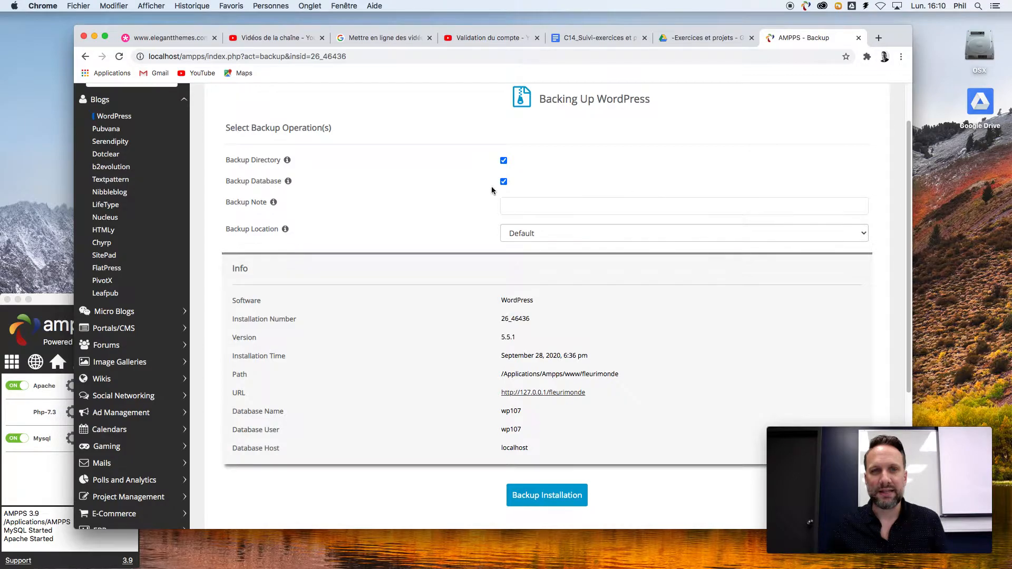
click(85, 56)
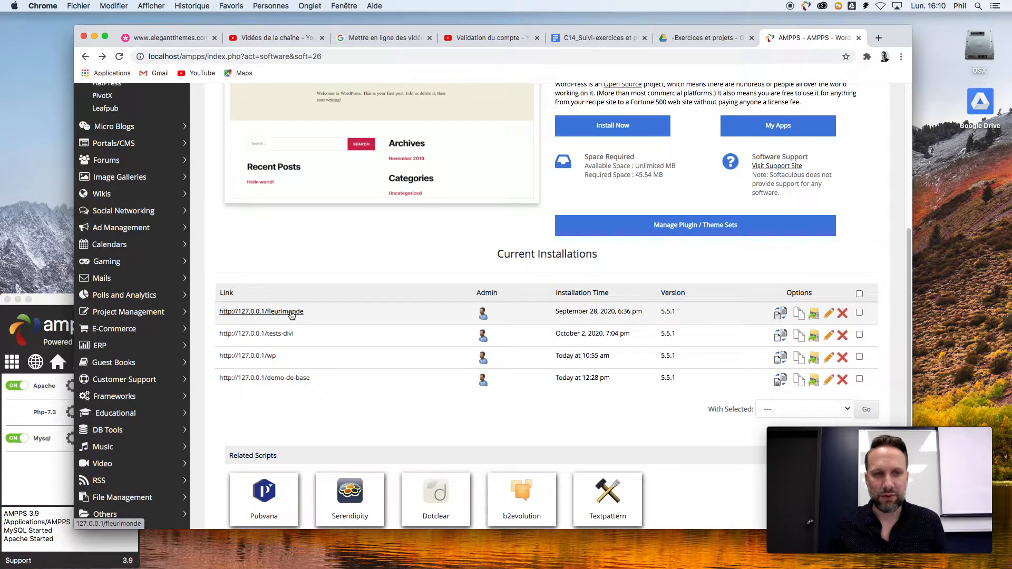
drag(324, 316, 219, 316)
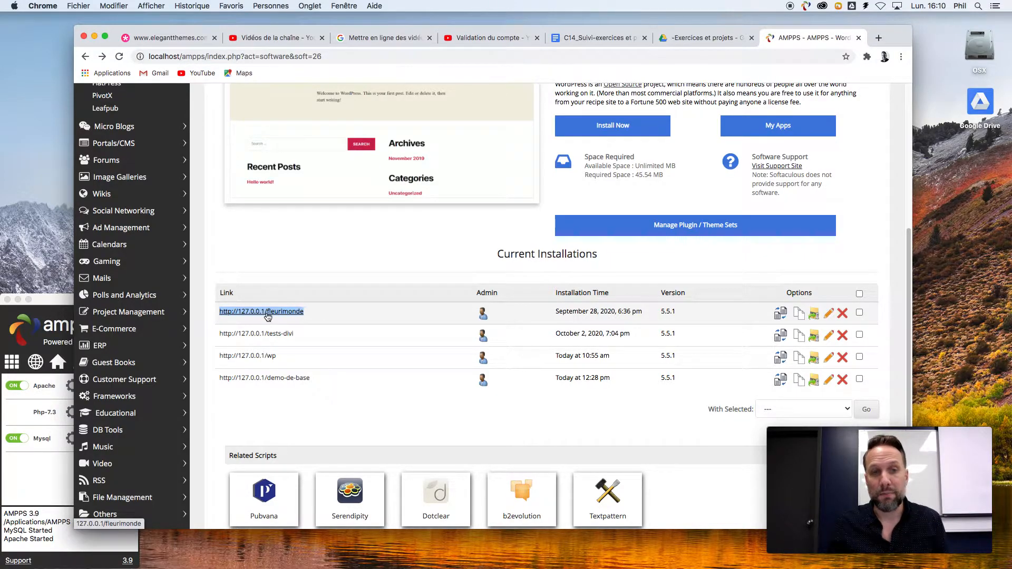
click(352, 421)
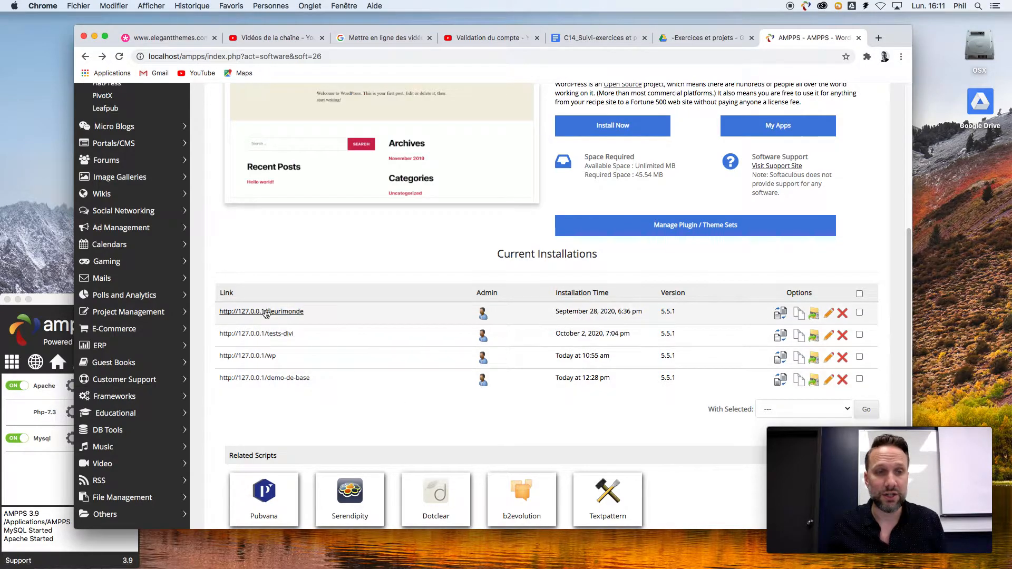
double_click(979, 47)
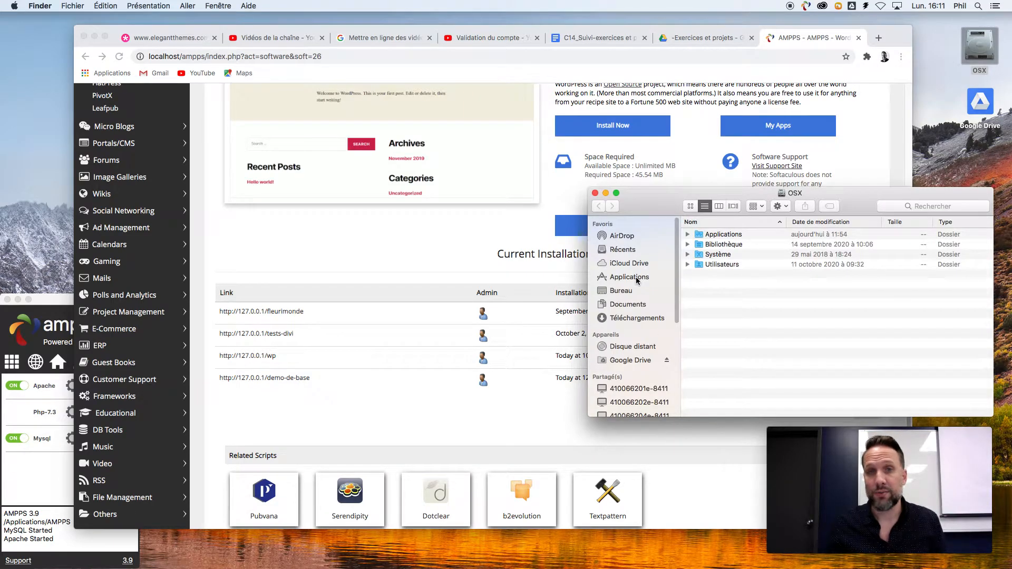
drag(654, 201, 656, 173)
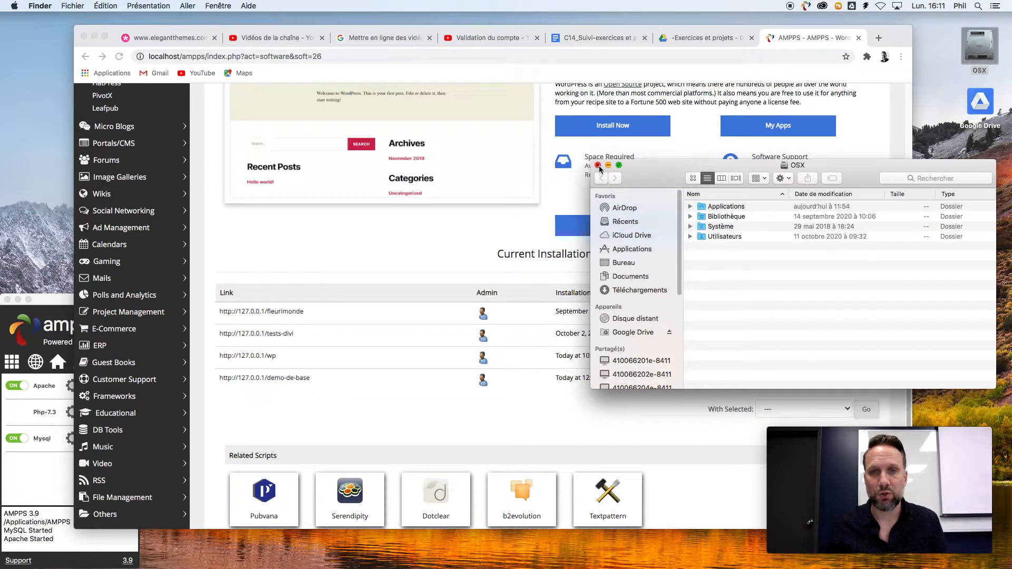
click(598, 166)
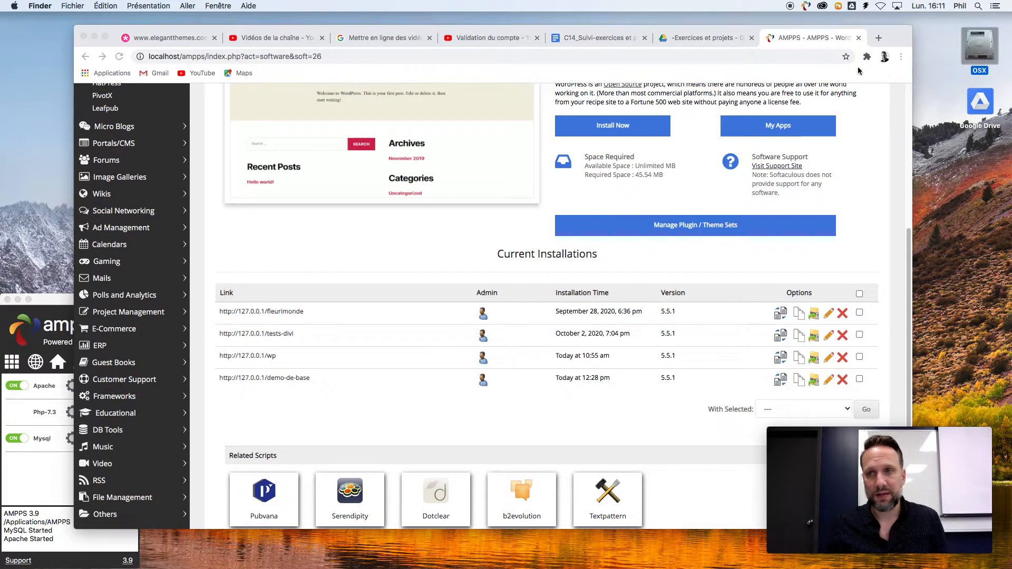
click(460, 423)
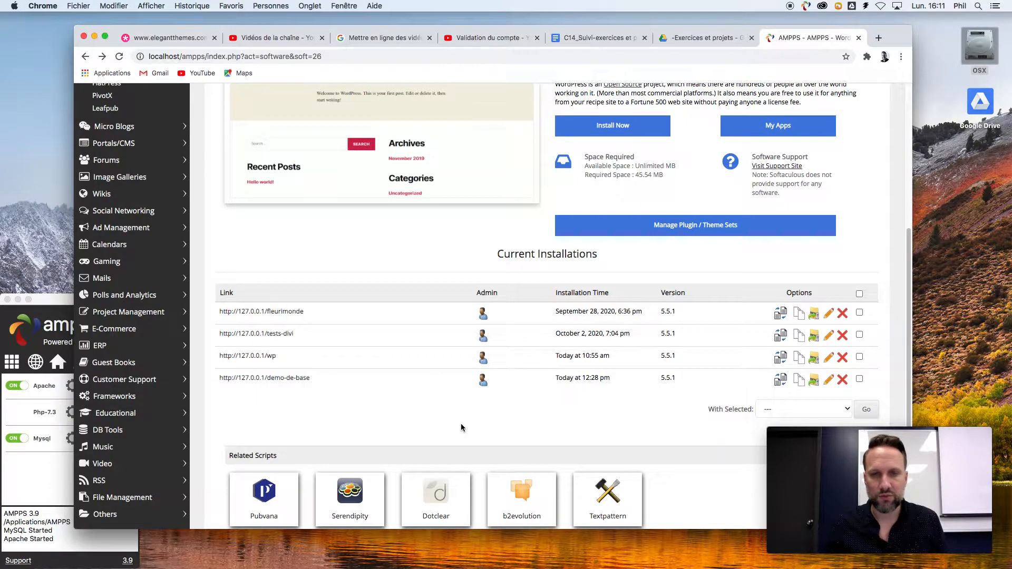
Open the backup page of the fleurimonde installation and check the path of its site folder
click(814, 313)
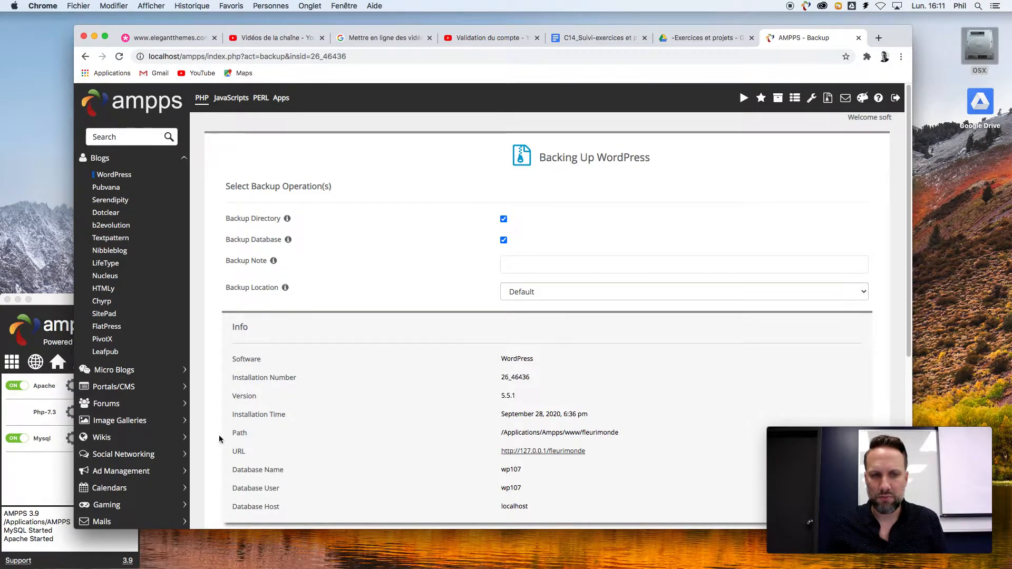
double_click(241, 434)
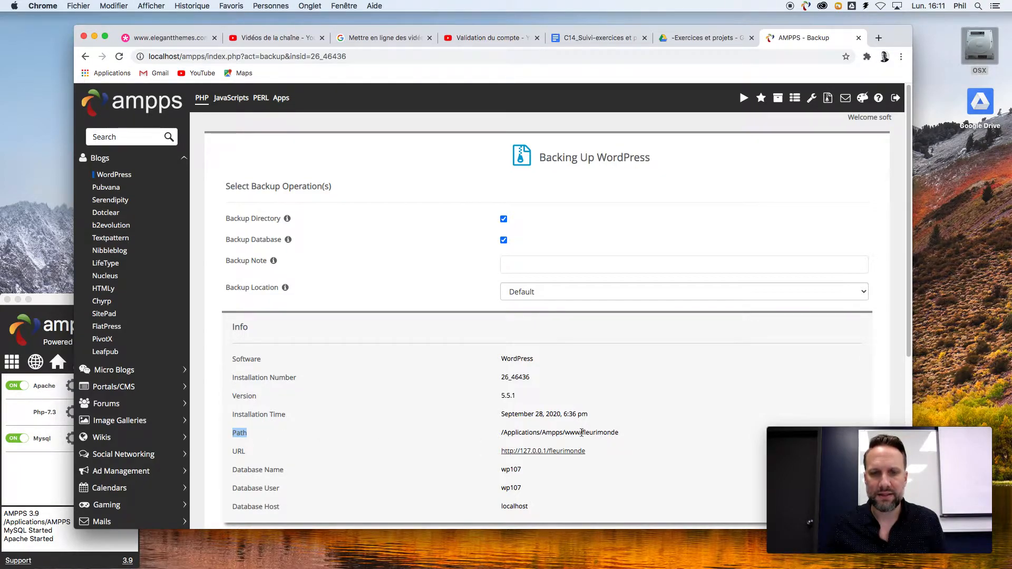
click(536, 435)
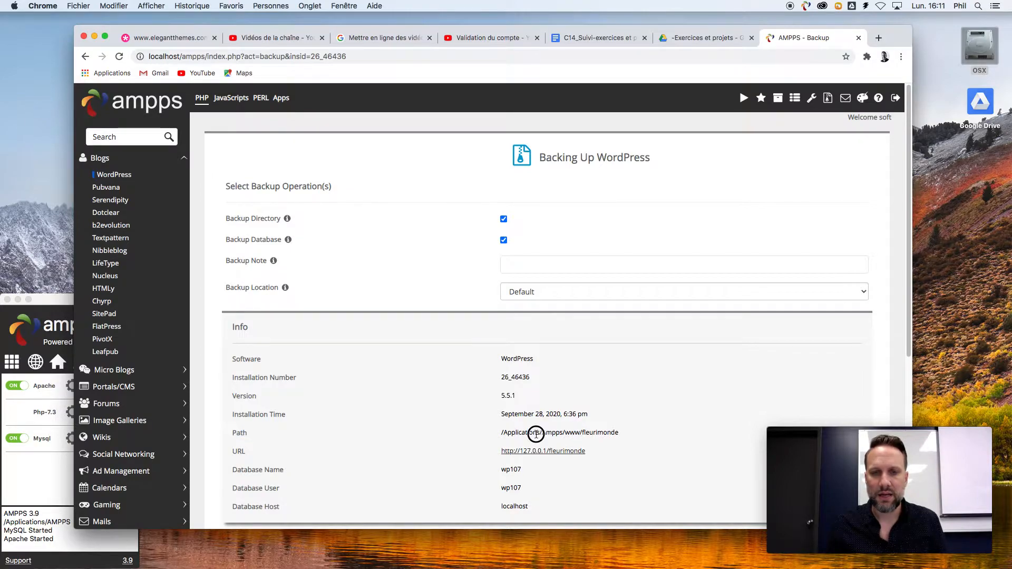
drag(504, 435, 584, 433)
click(584, 433)
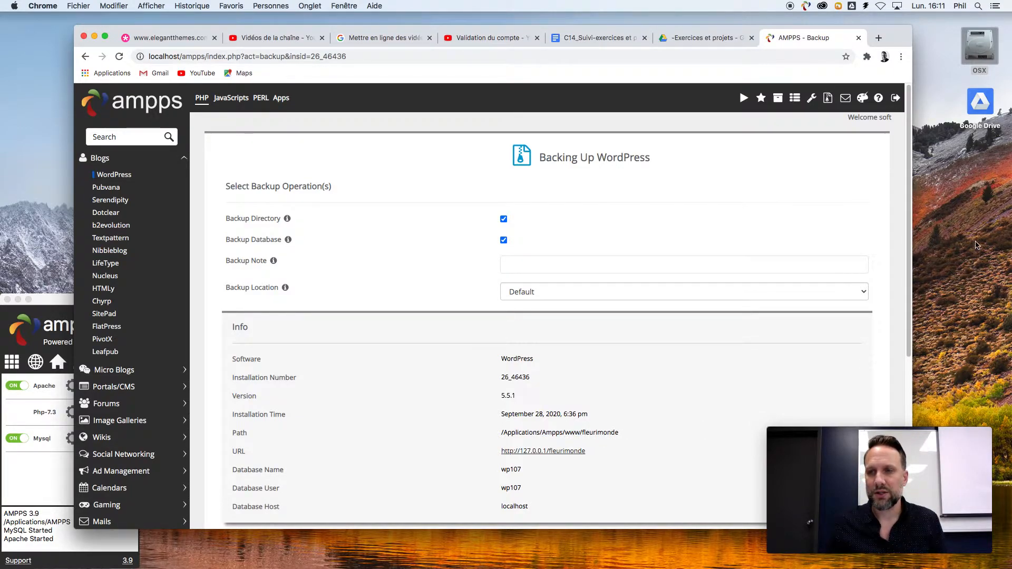
Create a new folder on the desktop named "backup Fleurimonde"
click(992, 200)
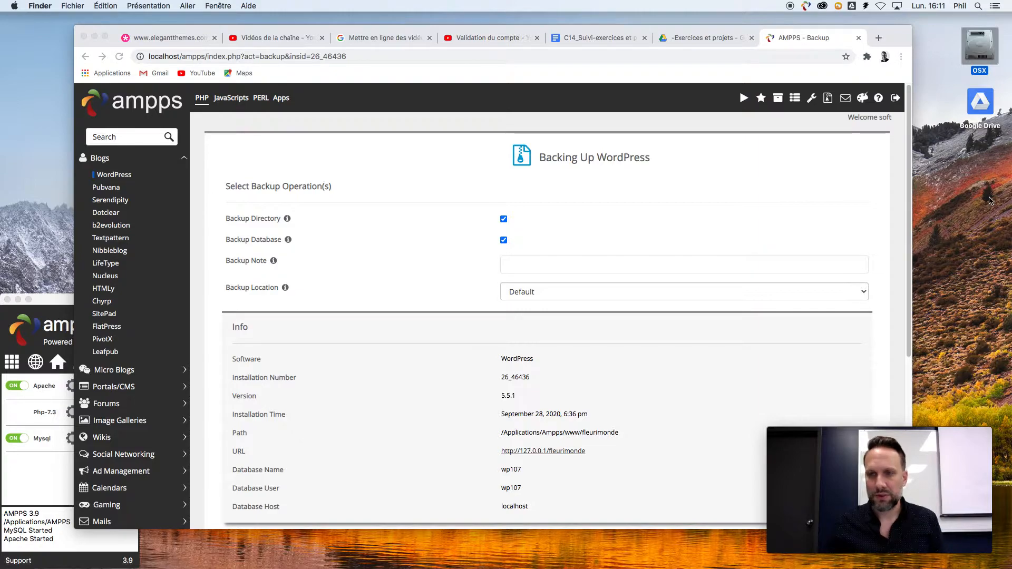
key(super+shift+n)
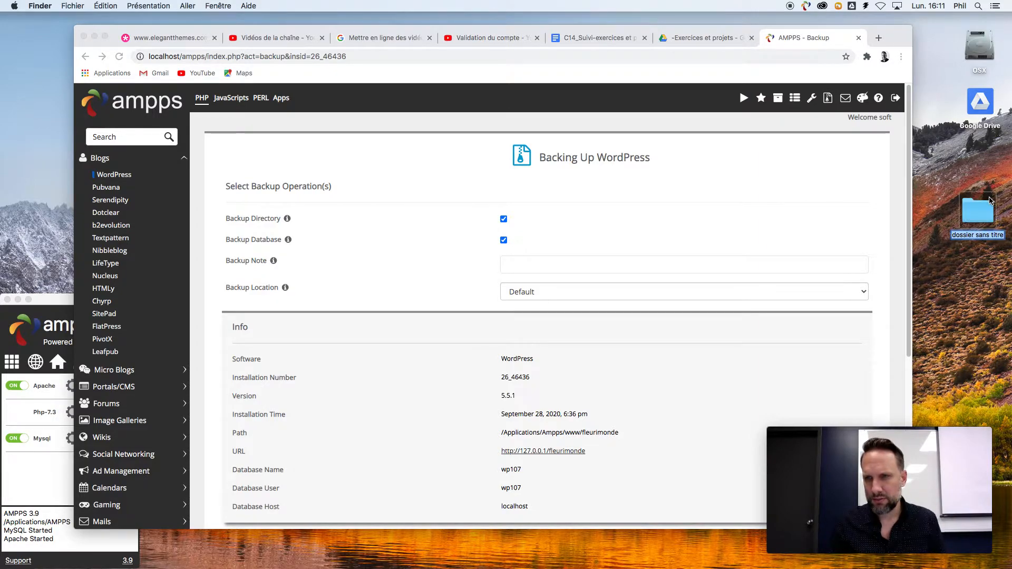
text(backup)
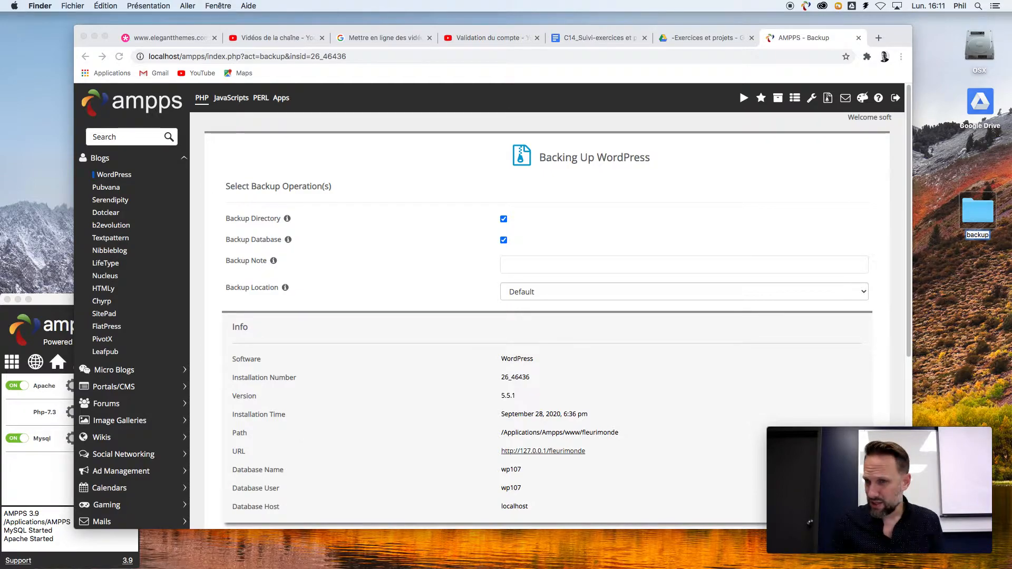
text( Fleu)
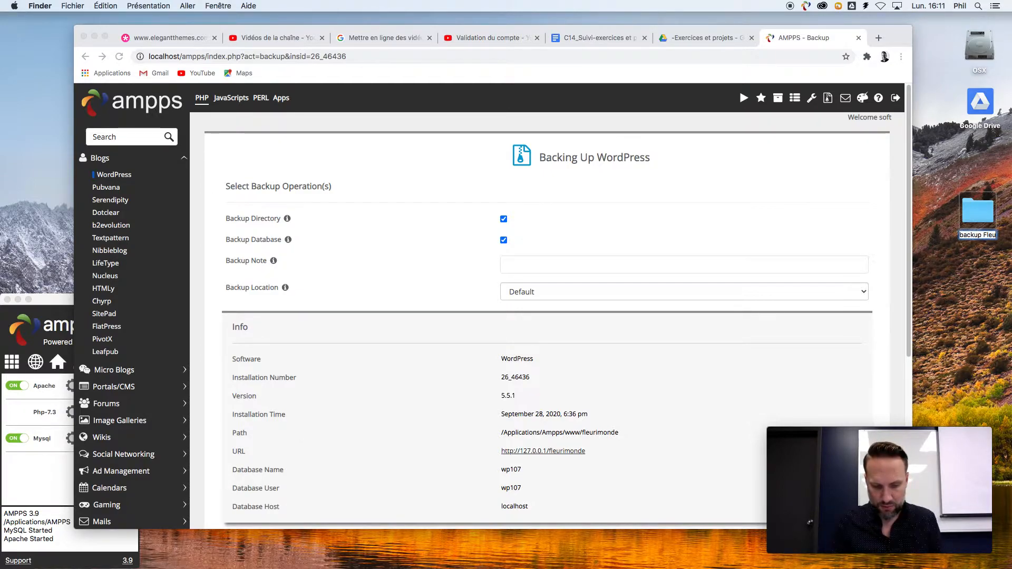
text(rimonde)
key(Return)
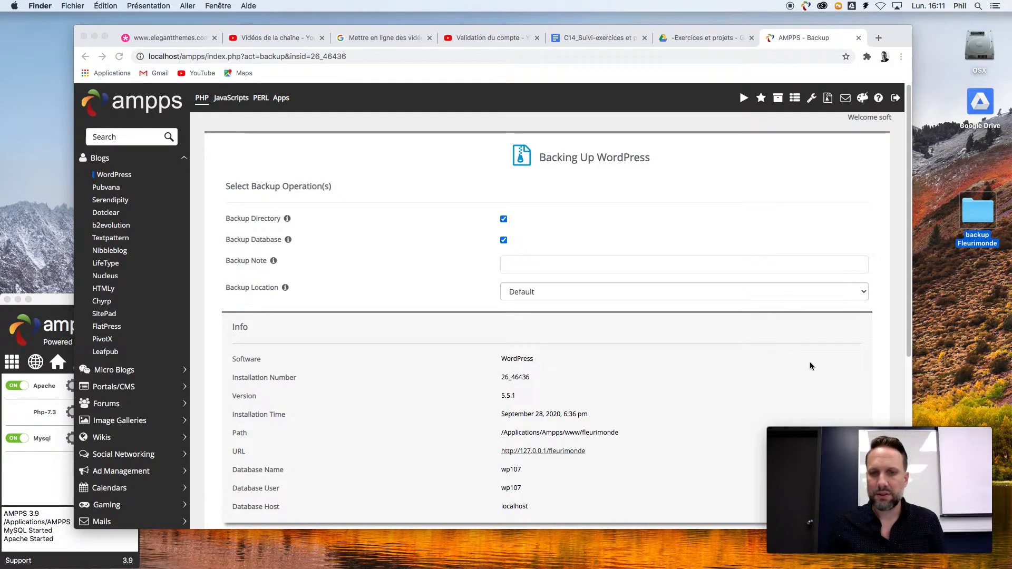
Open the site folder Applications/Ampps/www/fleurimonde on the OSX disk in Finder
click(981, 54)
double_click(981, 56)
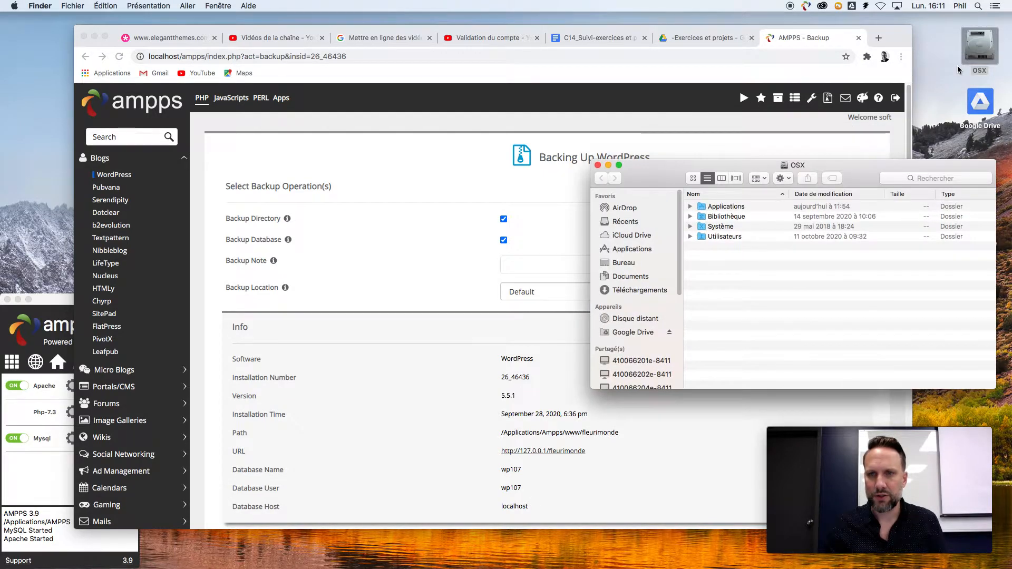
drag(861, 175, 735, 130)
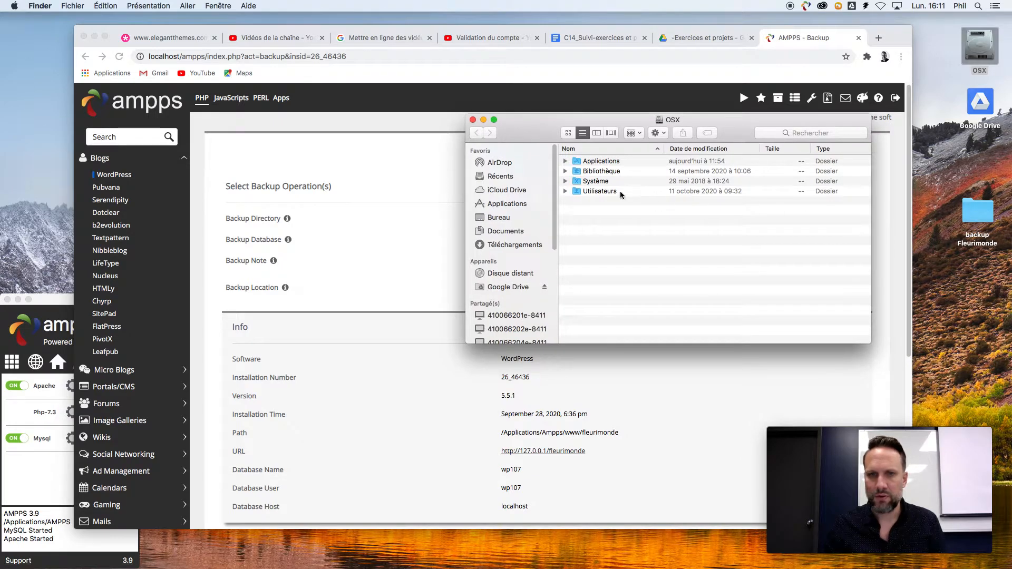
double_click(609, 163)
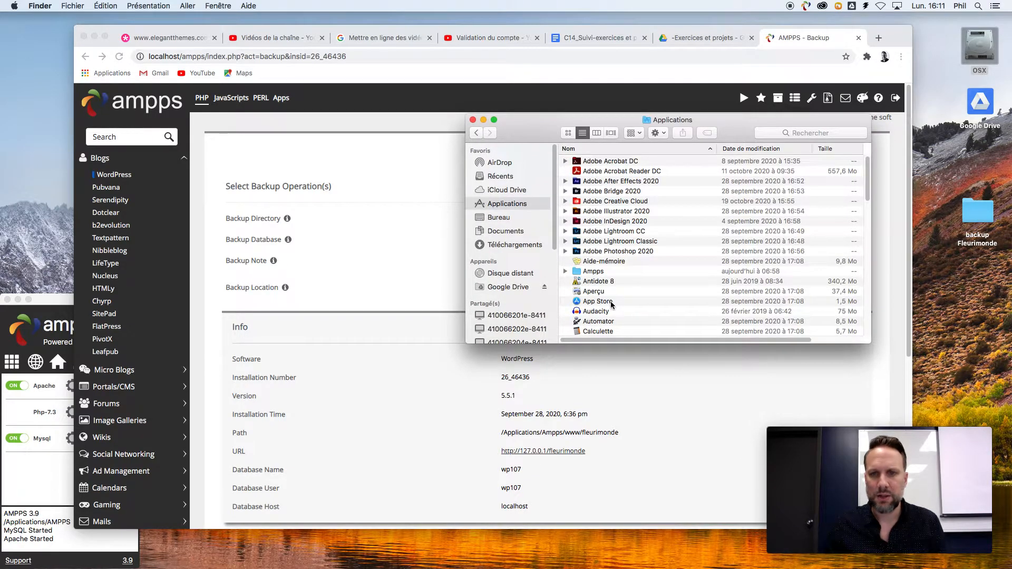
double_click(593, 272)
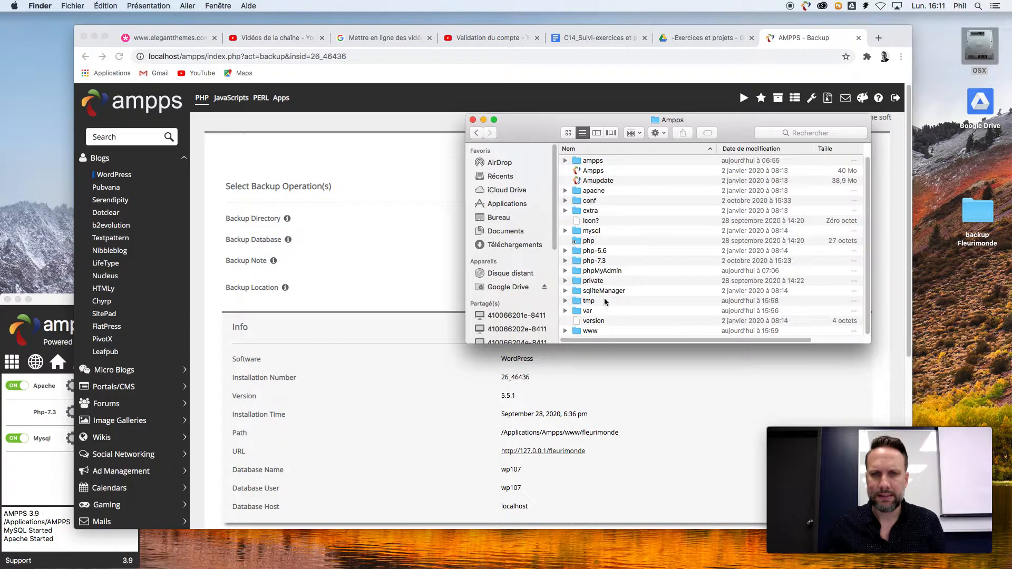
double_click(590, 330)
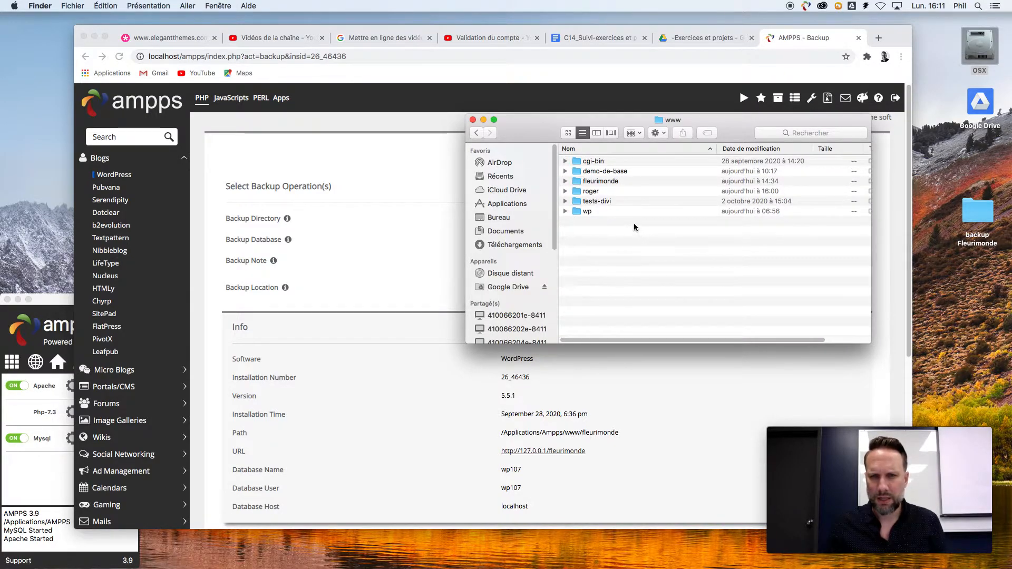
double_click(613, 182)
Copy all files of the fleurimonde folder into "backup Fleurimonde" on the desktop, close the folder window and return to Chrome
scroll(641, 211, down, 3)
scroll(648, 210, up, 3)
key(super+a)
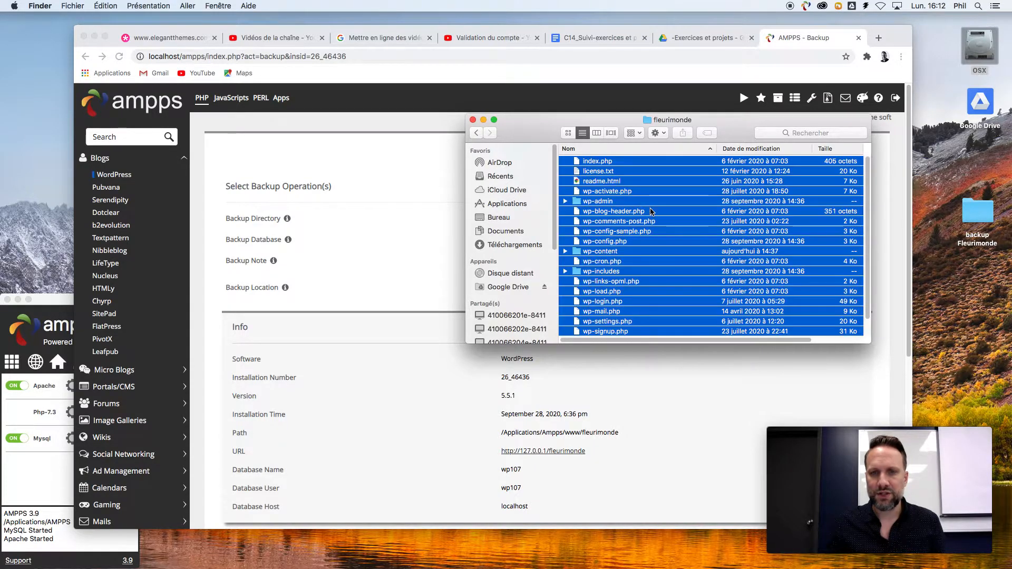
drag(652, 211, 978, 223)
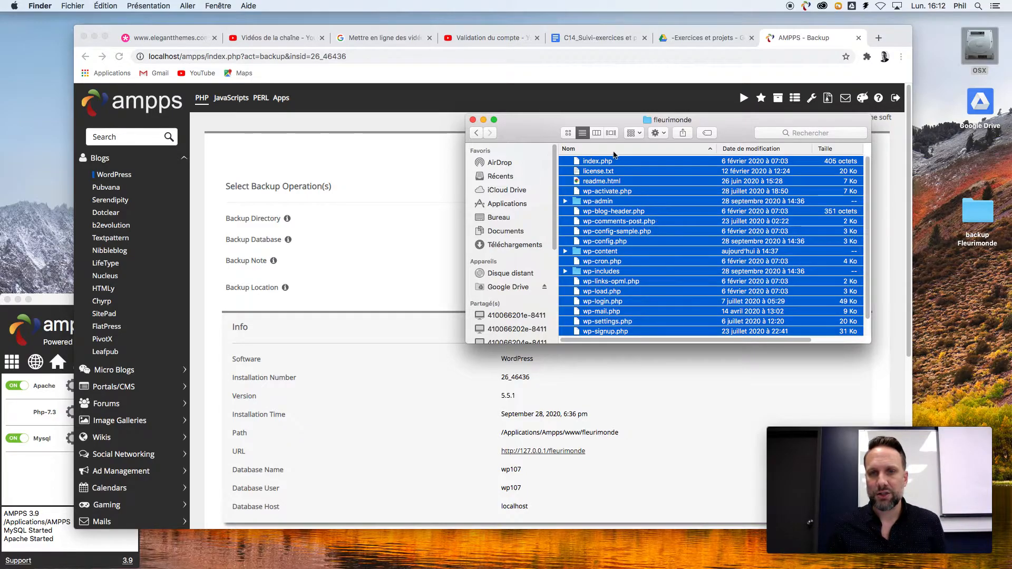
drag(591, 122, 653, 125)
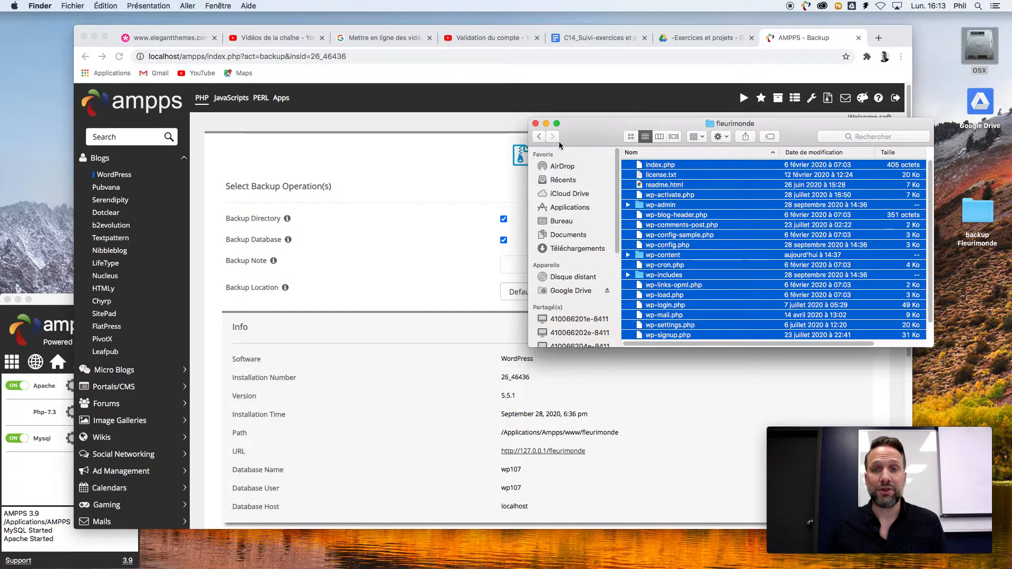
click(536, 125)
click(715, 367)
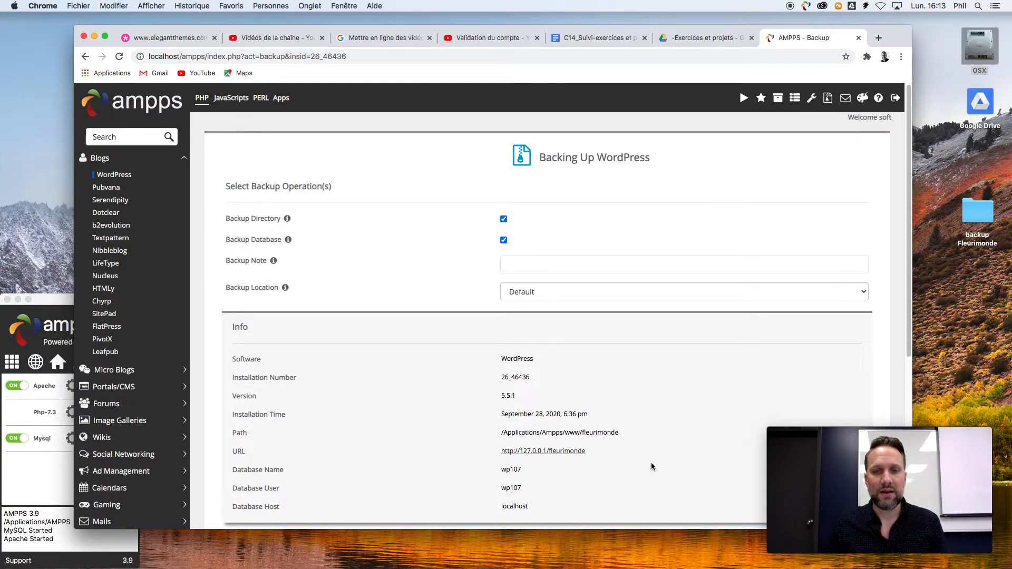
Return to the AMPPS home page and locate the Database Tools section
scroll(652, 465, down, 1)
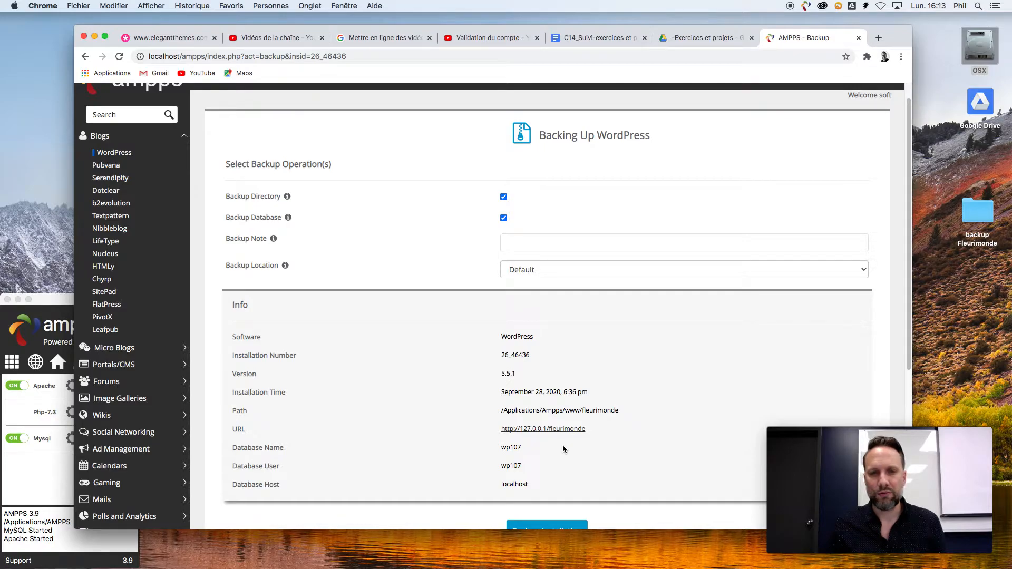
scroll(541, 446, up, 1)
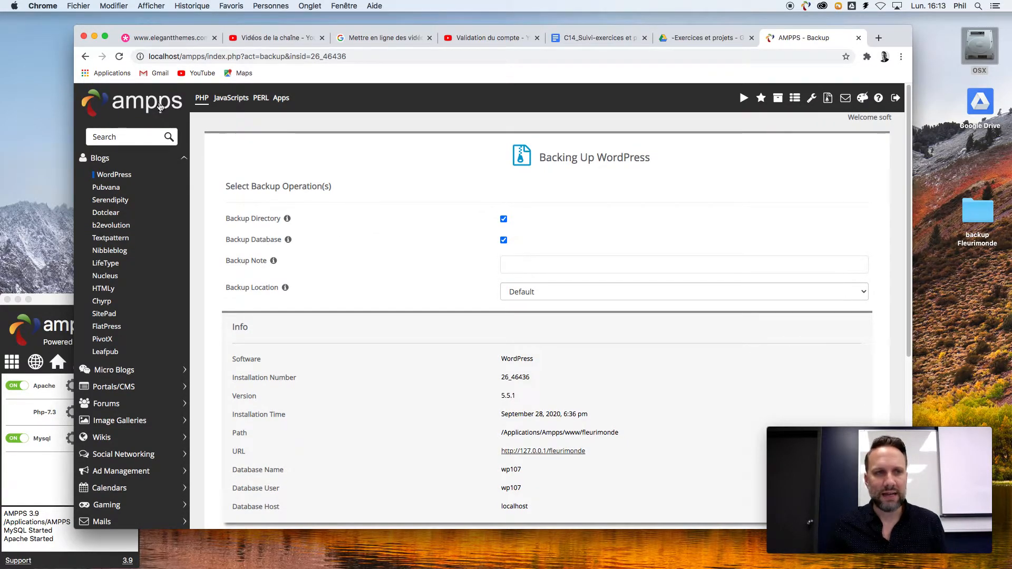
click(155, 106)
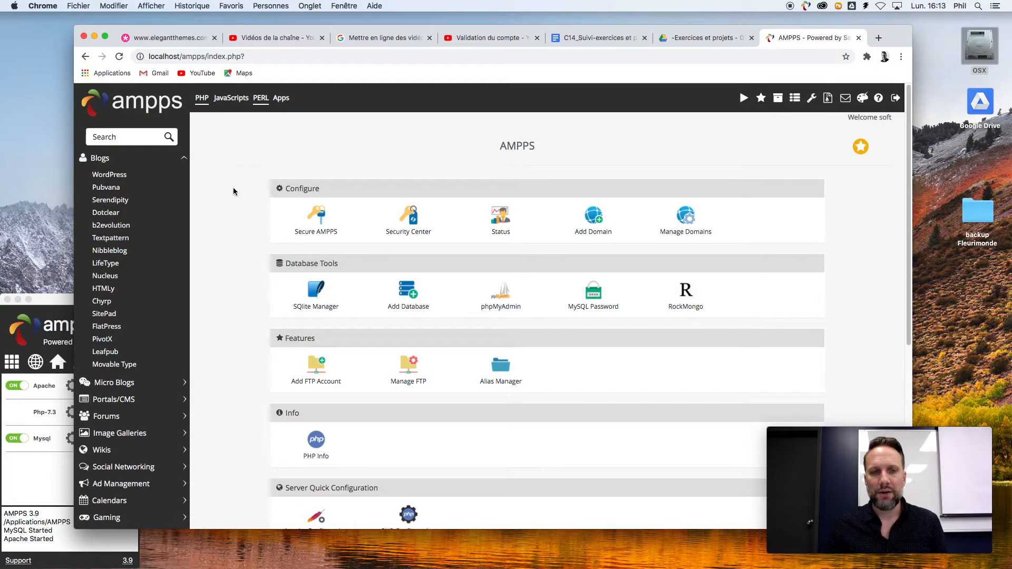
drag(353, 263, 282, 264)
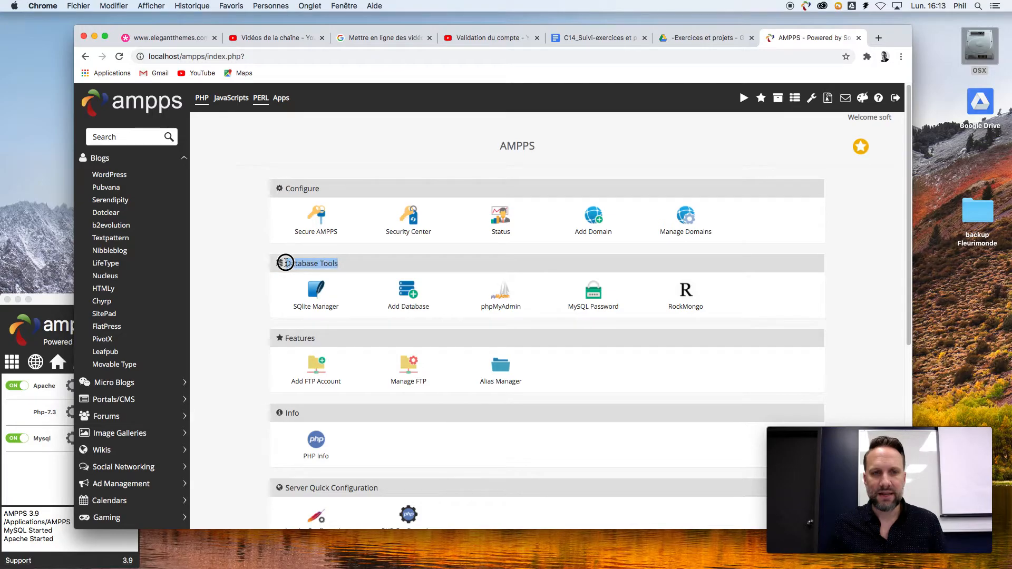
Open phpMyAdmin from the AMPPS Database Tools and open the wp107 database
click(251, 286)
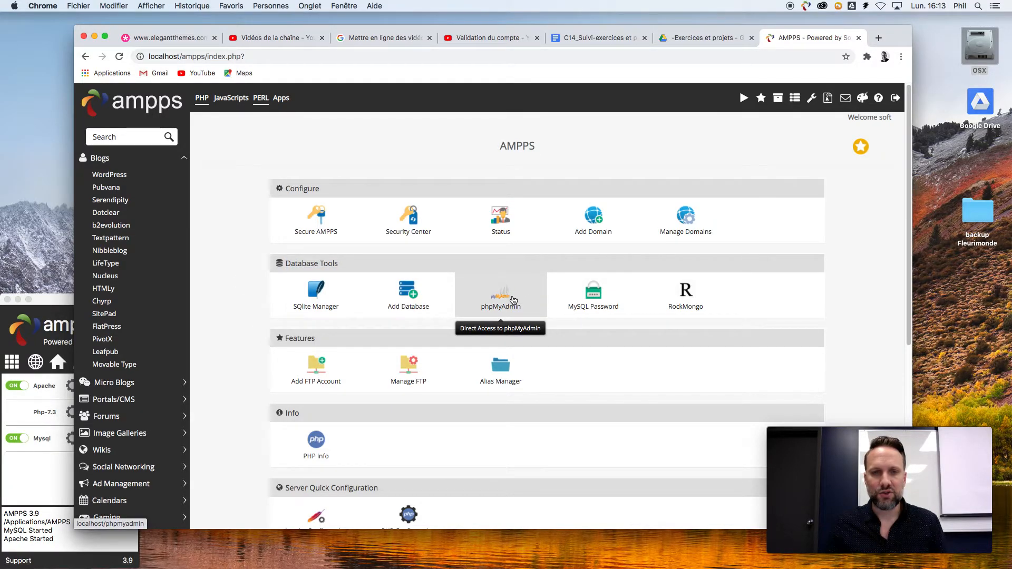
click(513, 299)
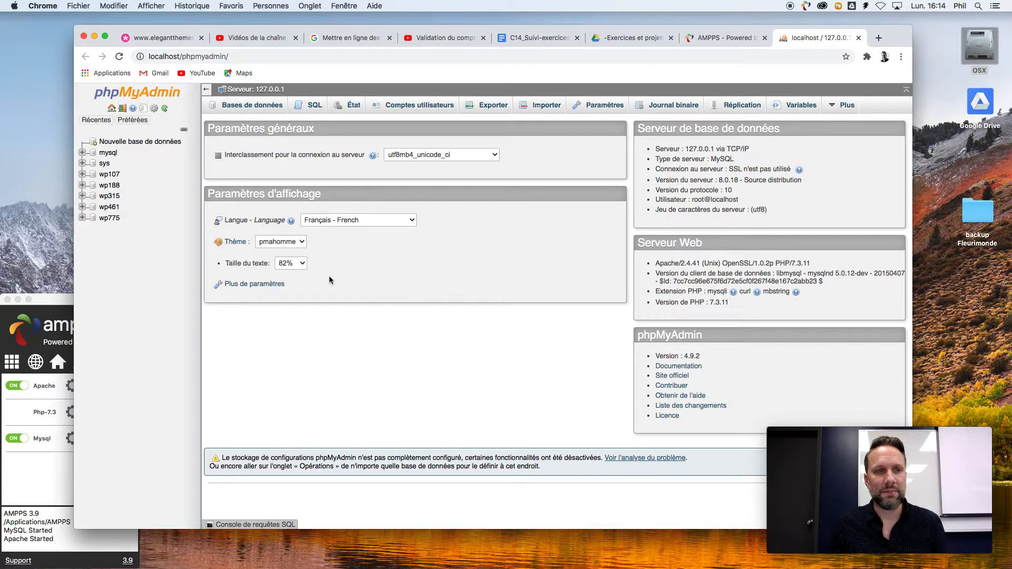
click(110, 174)
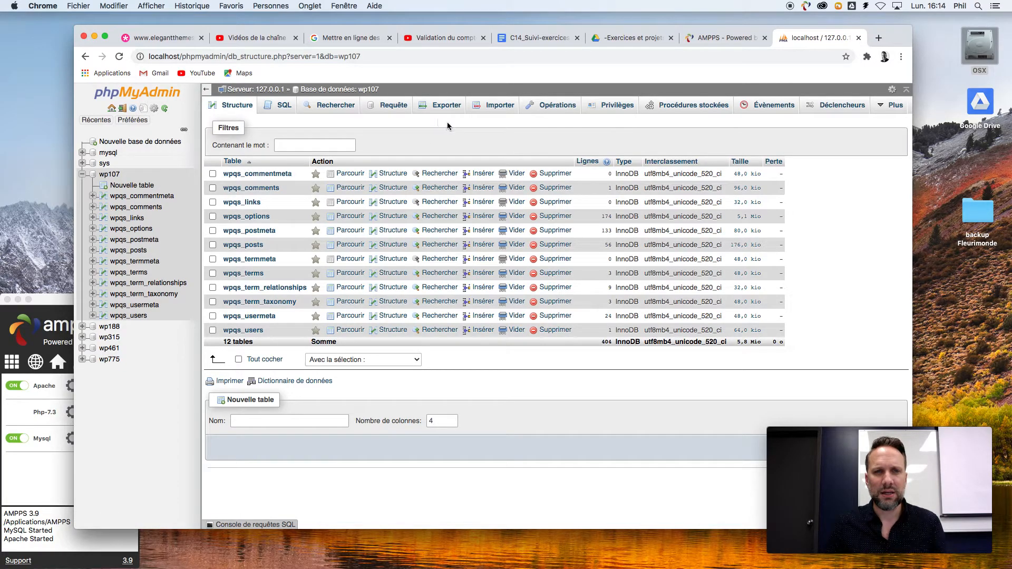
Select all tables of wp107 and export the database with the quick method in SQL format
click(238, 359)
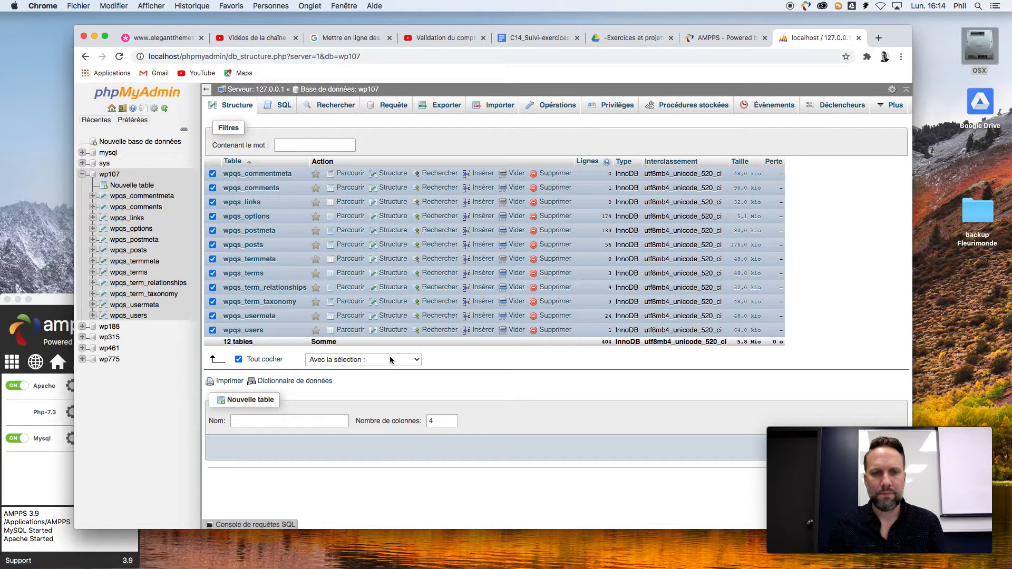
click(450, 107)
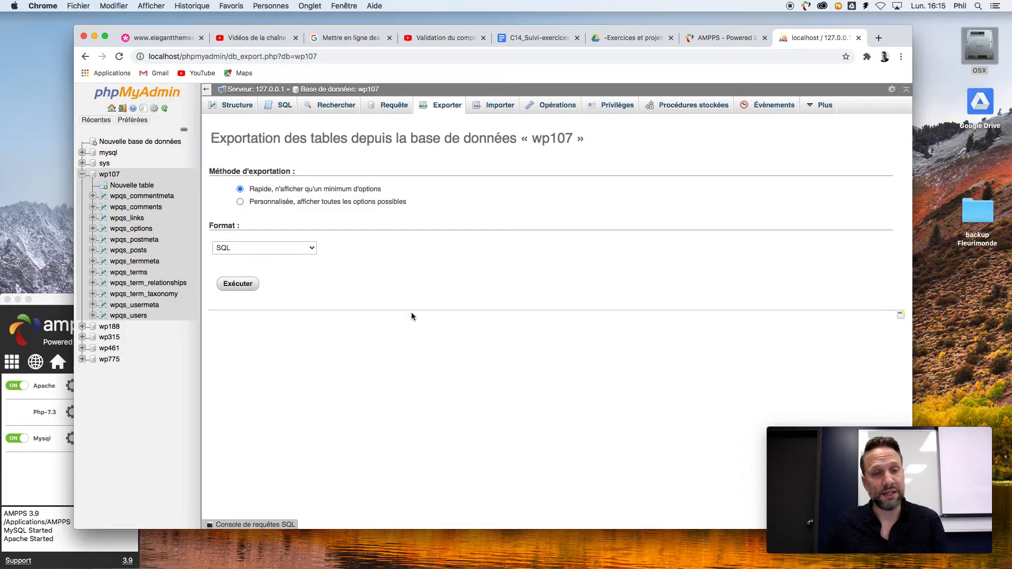
click(245, 285)
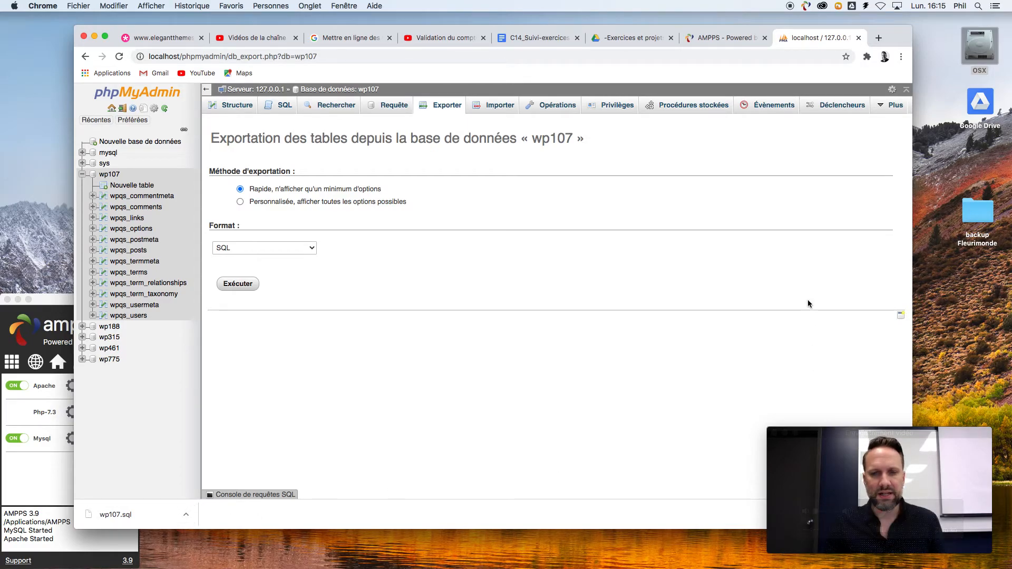
Reveal the downloaded wp107.sql in Finder, and move it via the desktop into the "backup Fleurimonde" folder
click(186, 515)
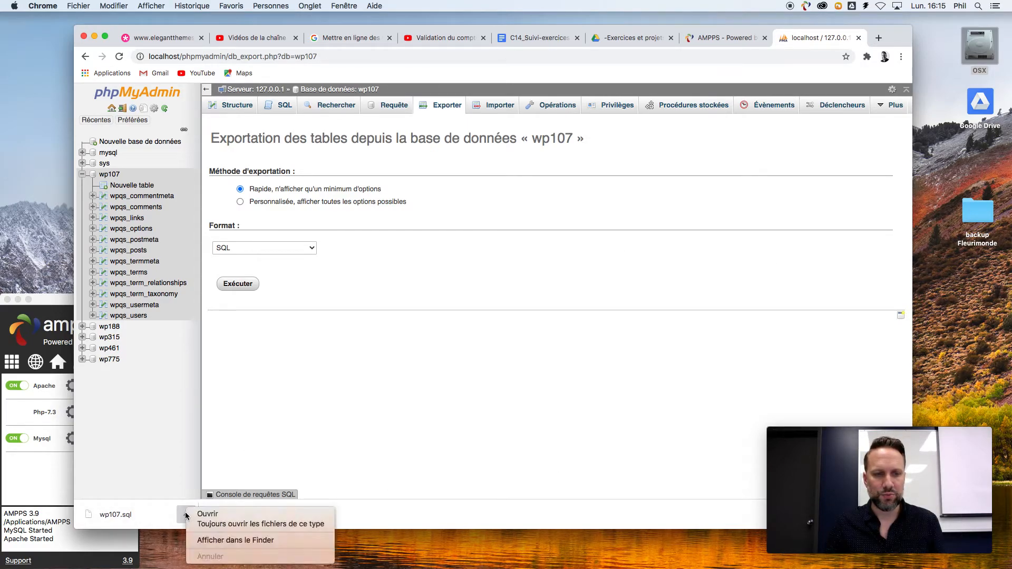
click(237, 540)
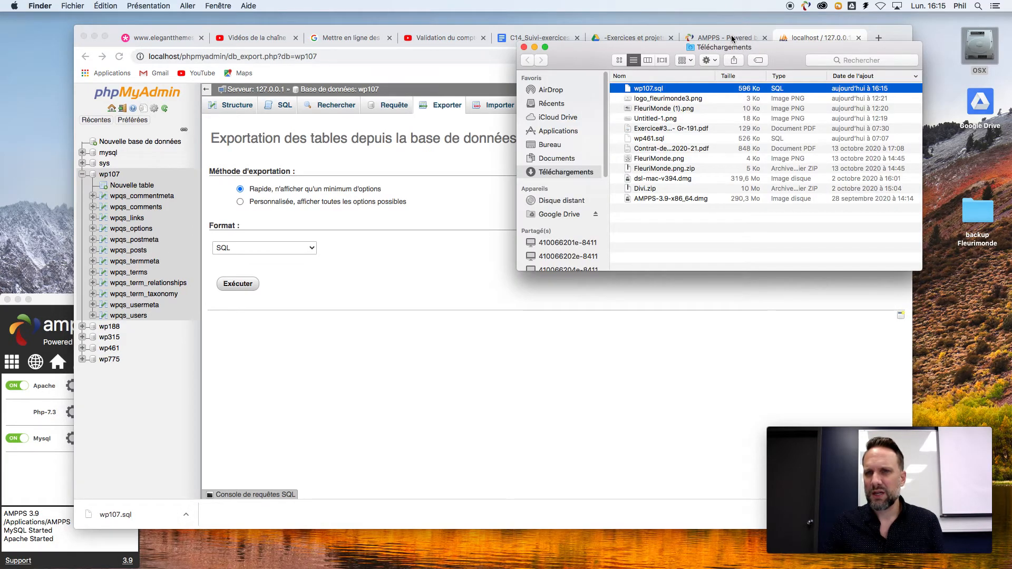
drag(775, 53, 584, 367)
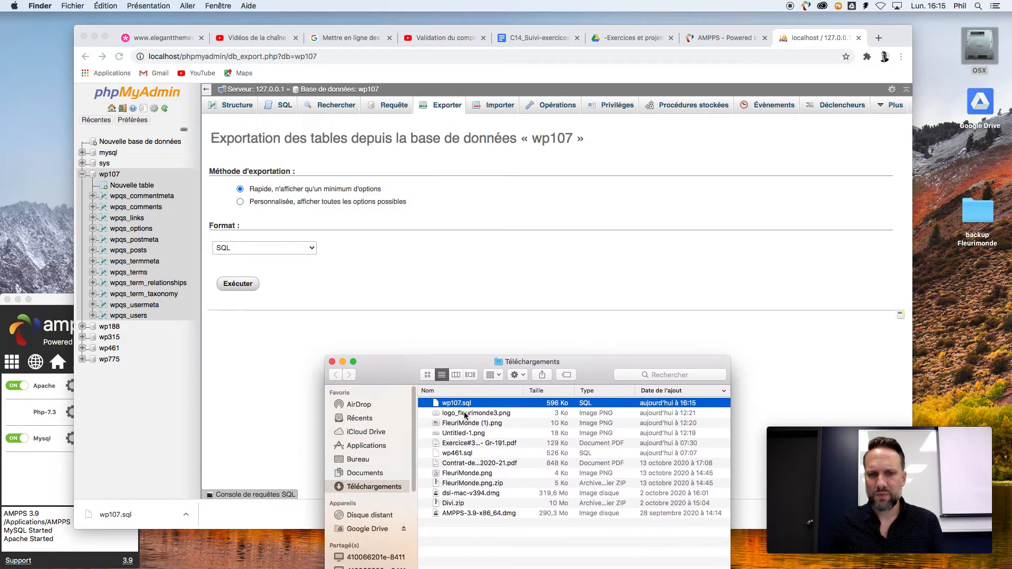
drag(472, 409, 980, 278)
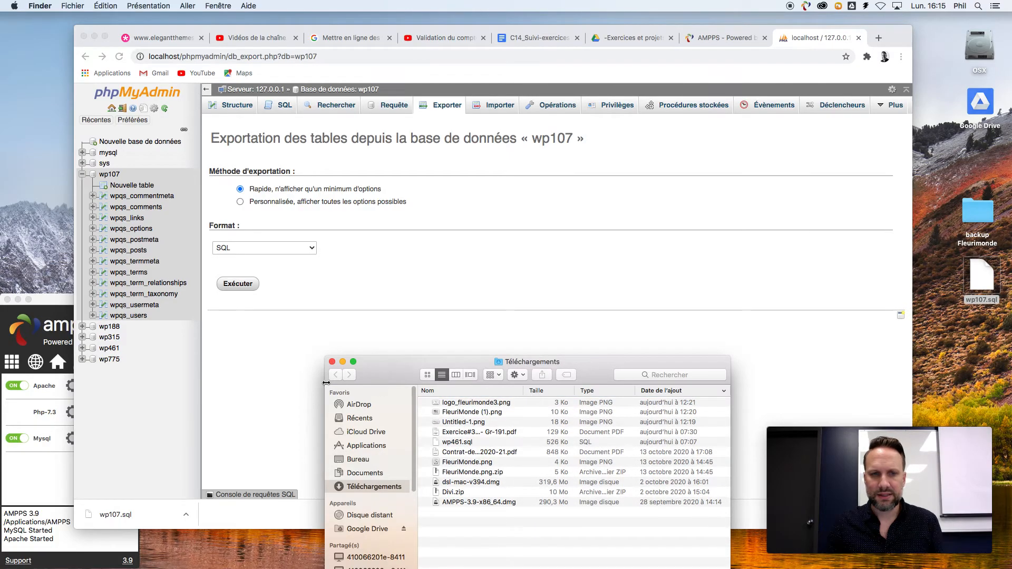
click(333, 362)
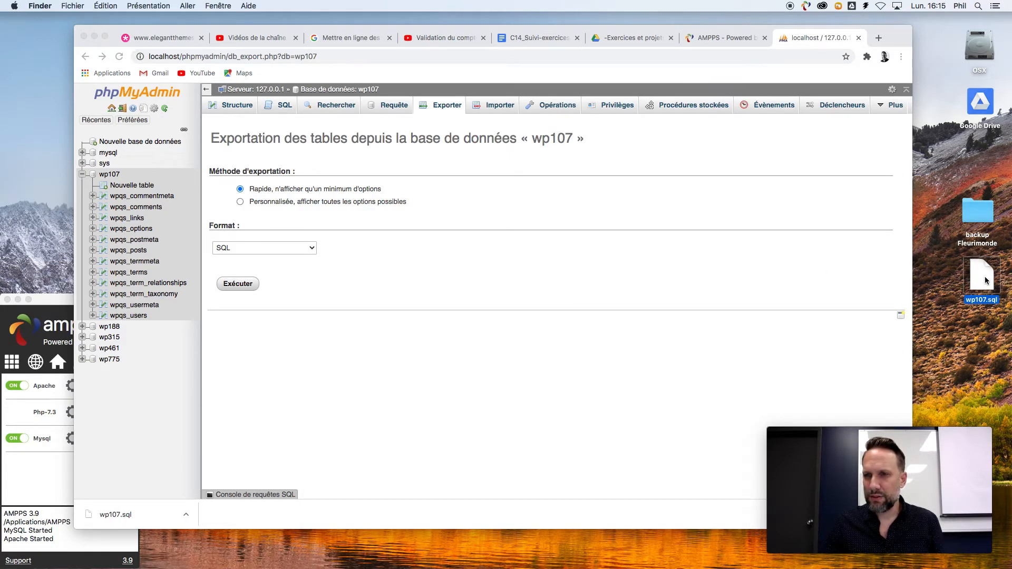
drag(985, 284, 983, 220)
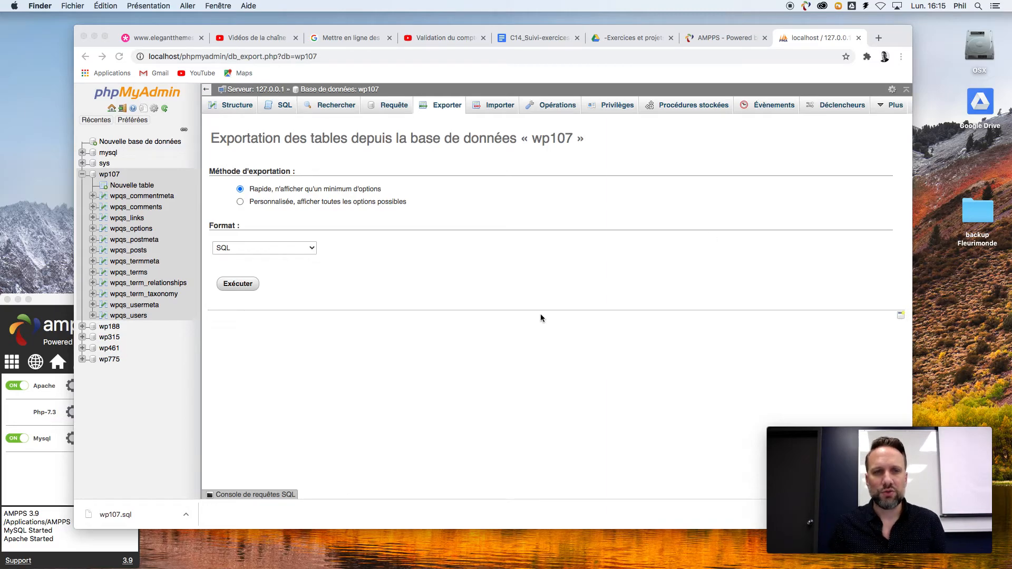
Return to AMPPS and locate the fleurimonde site among the current WordPress installations
click(732, 38)
click(111, 175)
scroll(308, 367, down, 5)
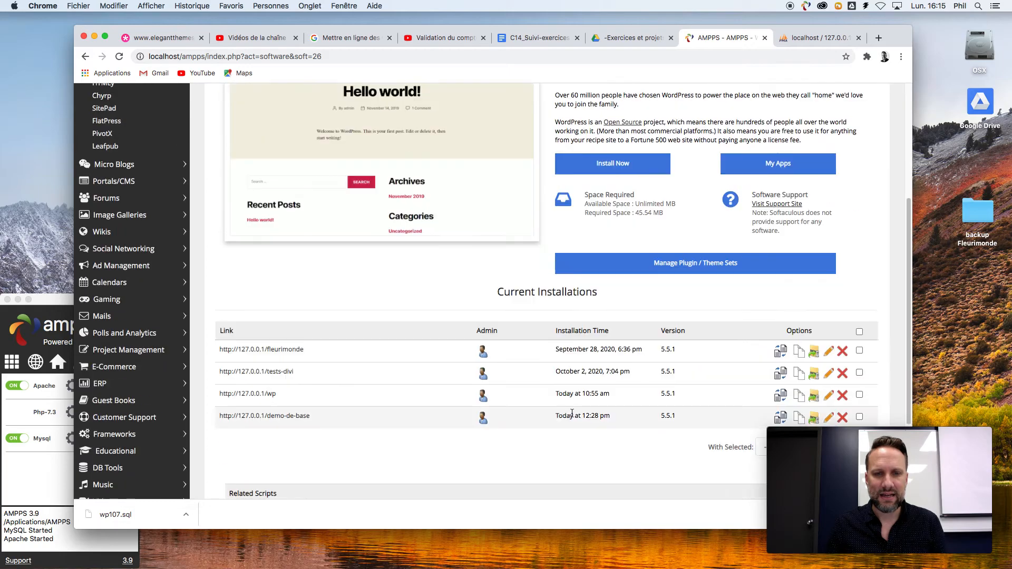
drag(316, 349, 217, 350)
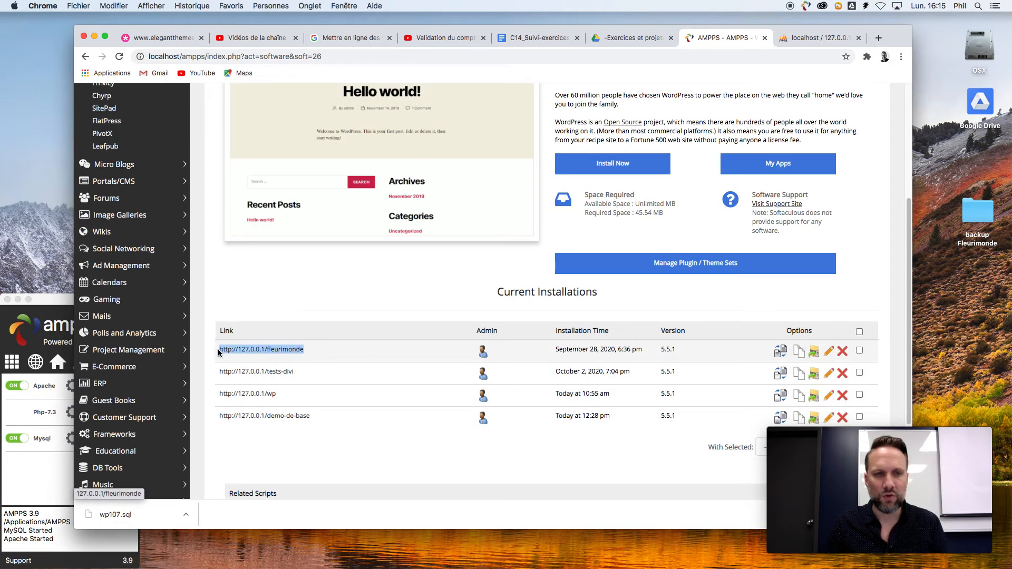